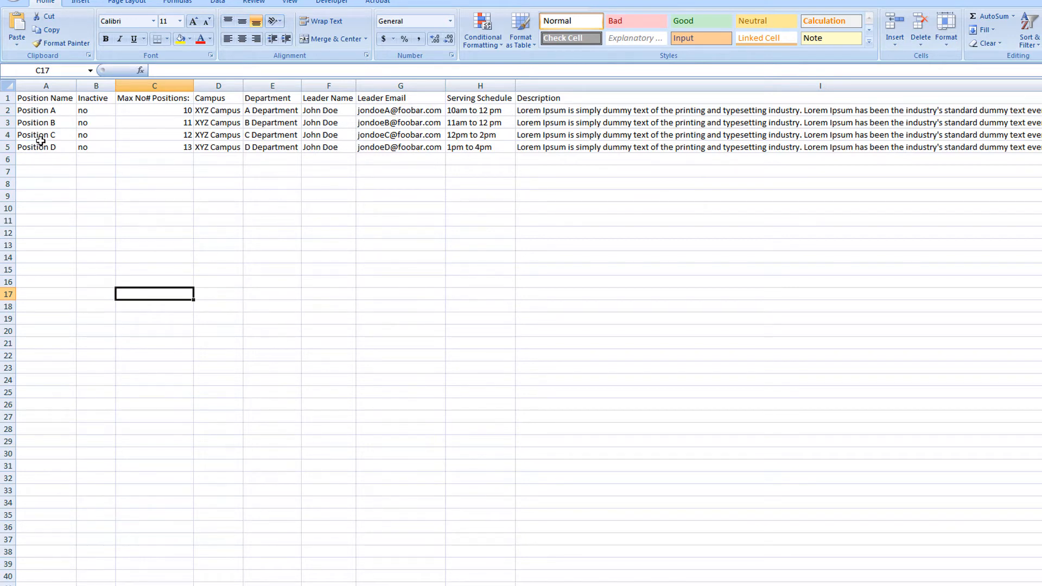
Step: Rename Position A in row 2 to Small Group Leader and set its maximum number of positions to 3
click(38, 114)
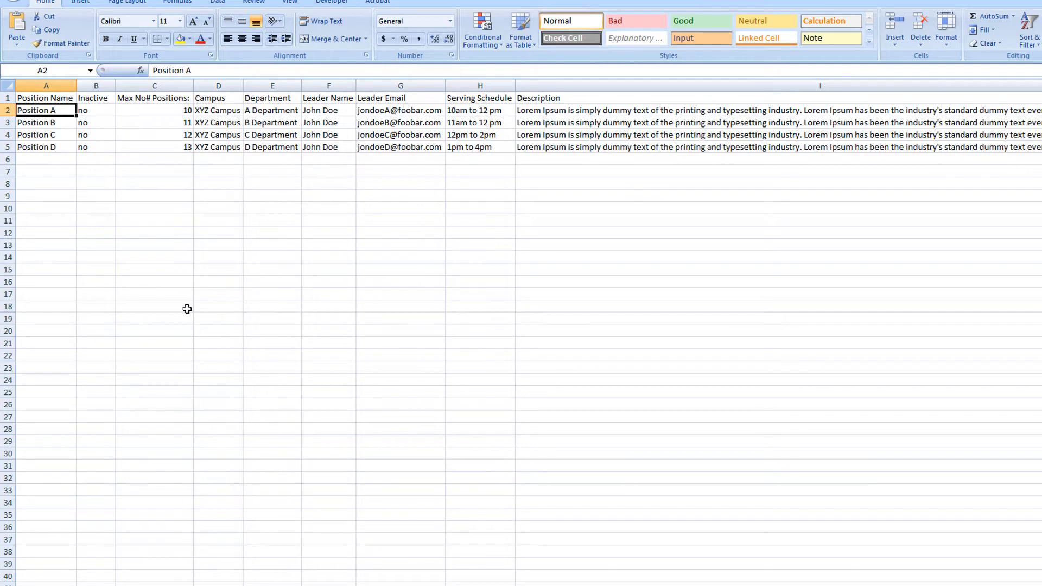
text(Small Grou)
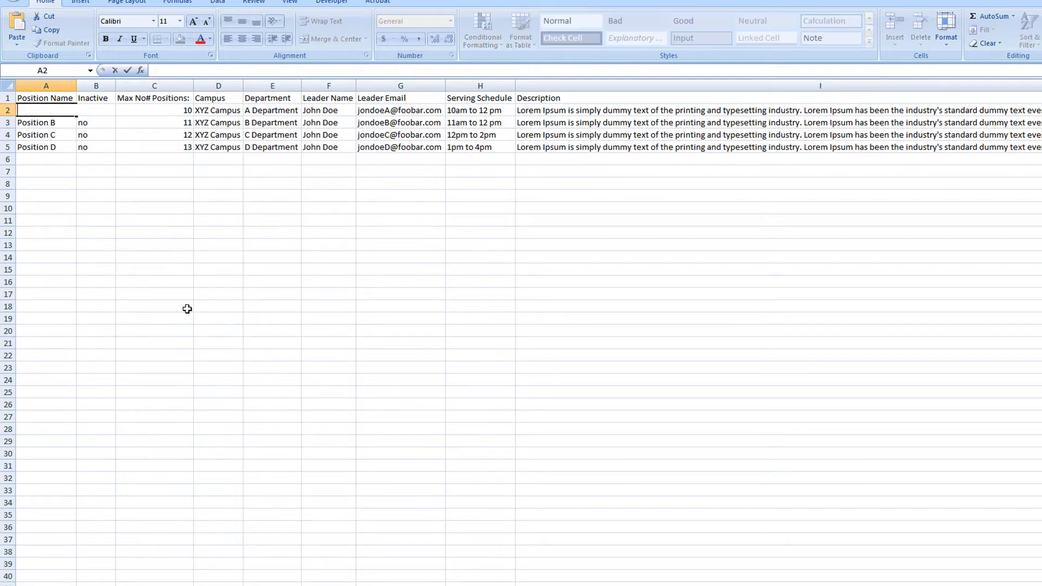
text(p Leader)
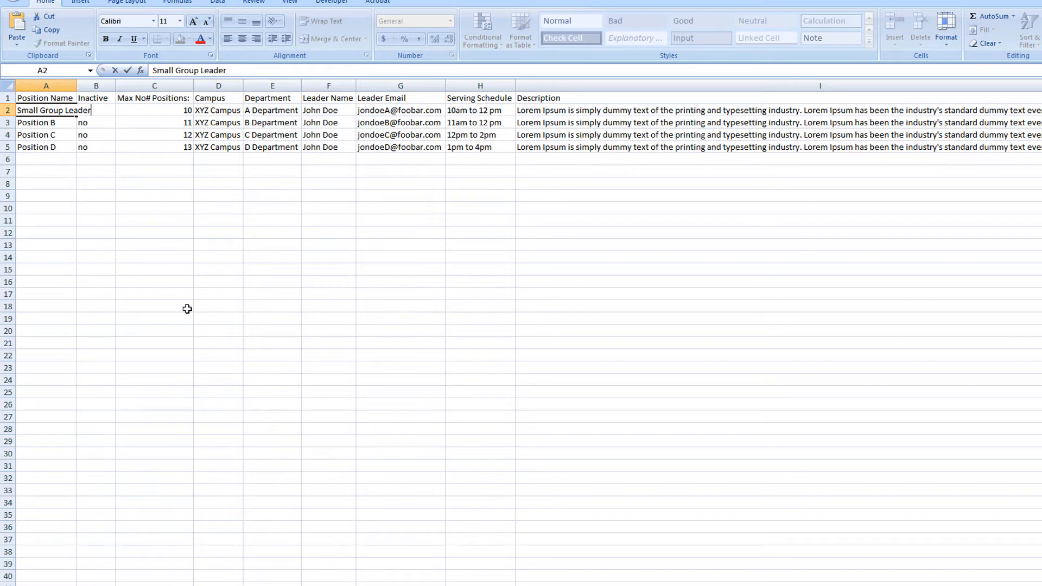
key(Tab)
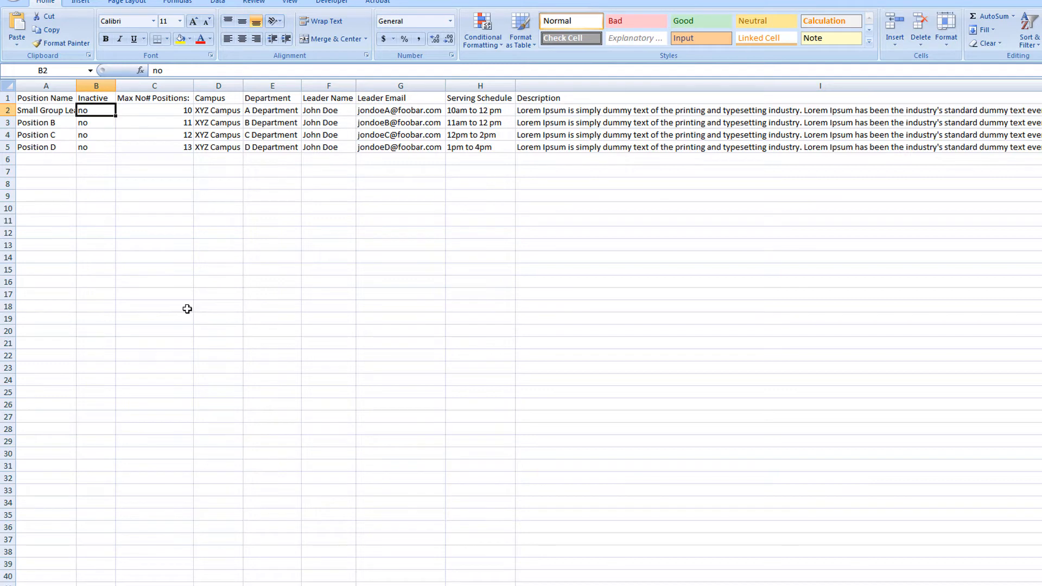
key(Right)
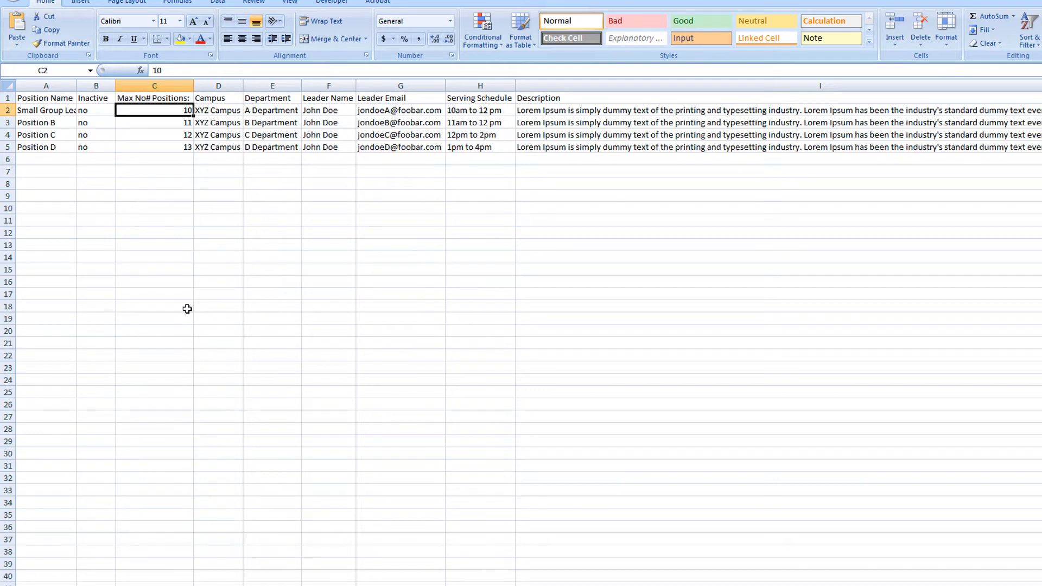
text(3)
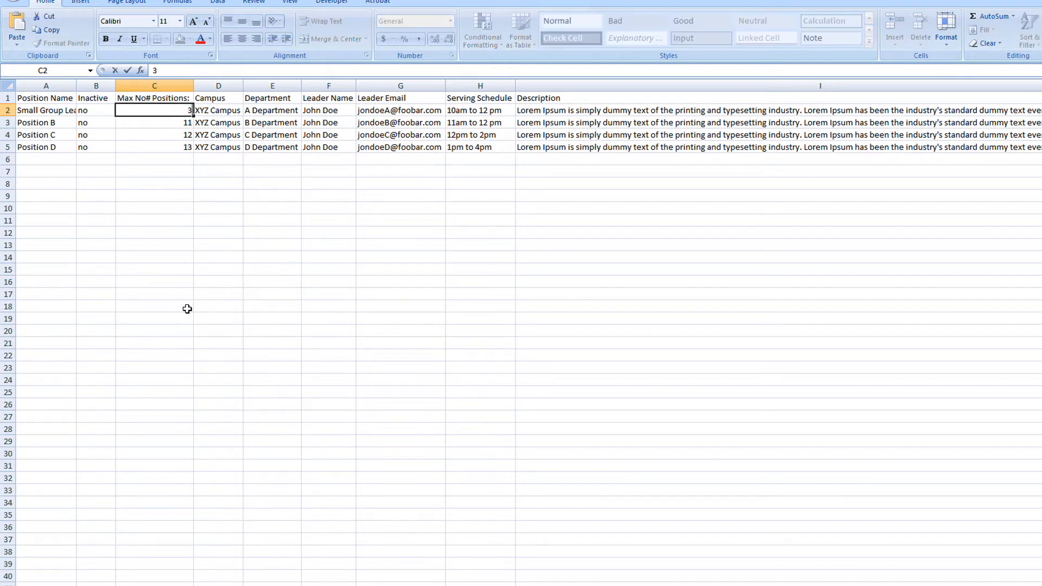
key(Tab)
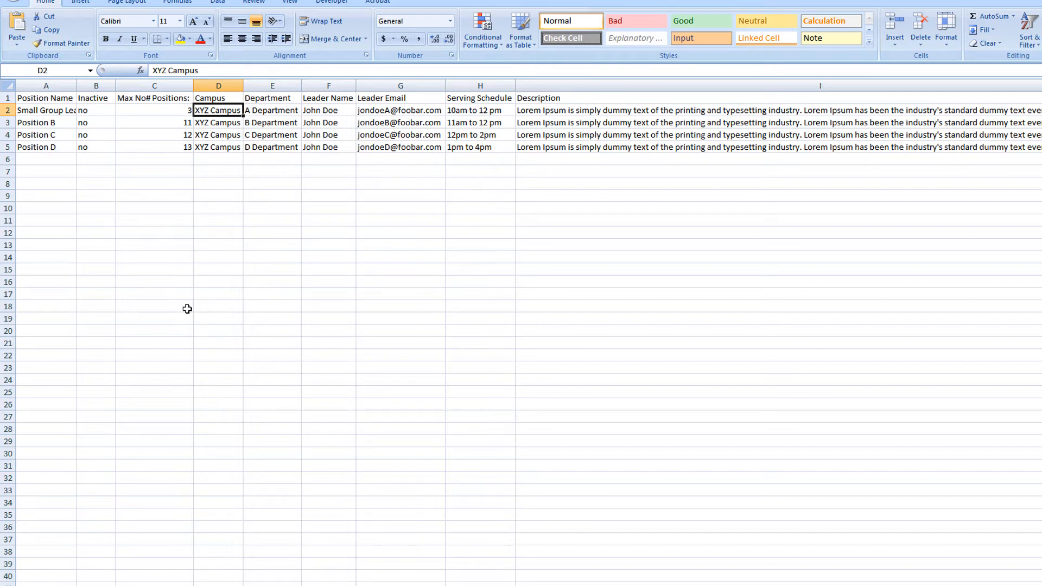
Step: Set the Small Group Leader row's campus to Our Church and its department to Adult Ministries
text(Our Church)
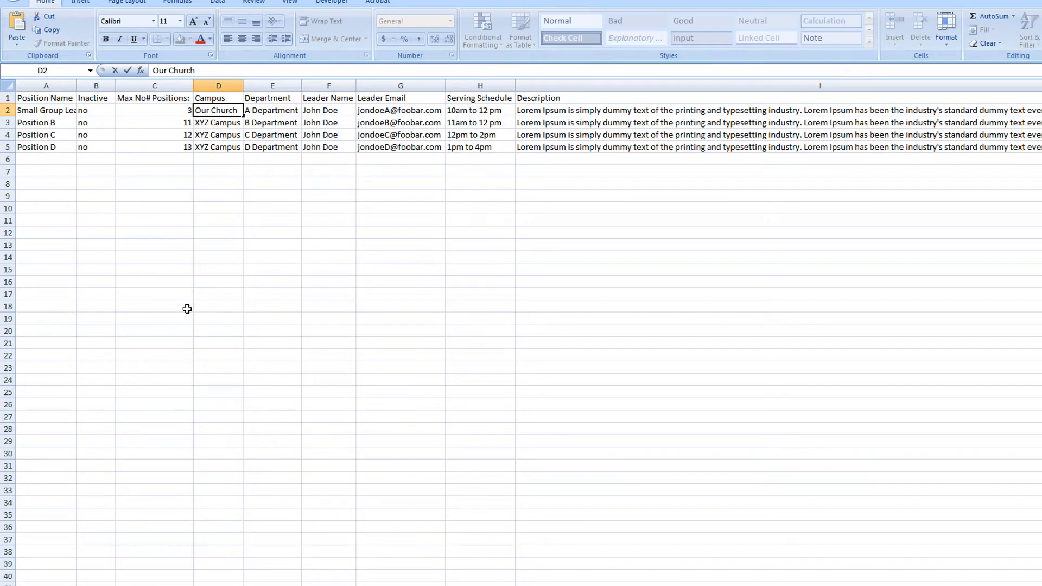
key(Tab)
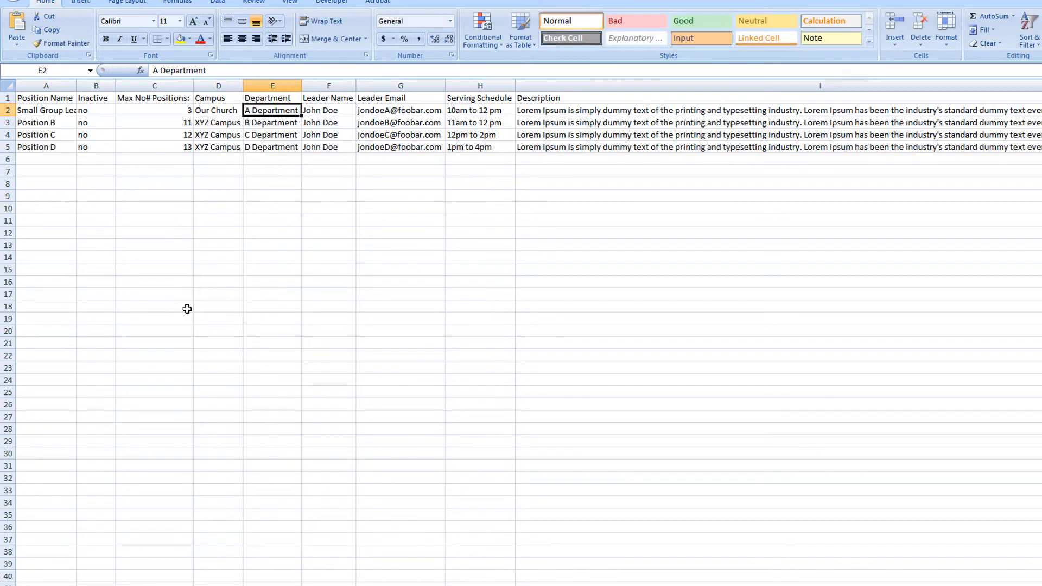
text(Adul)
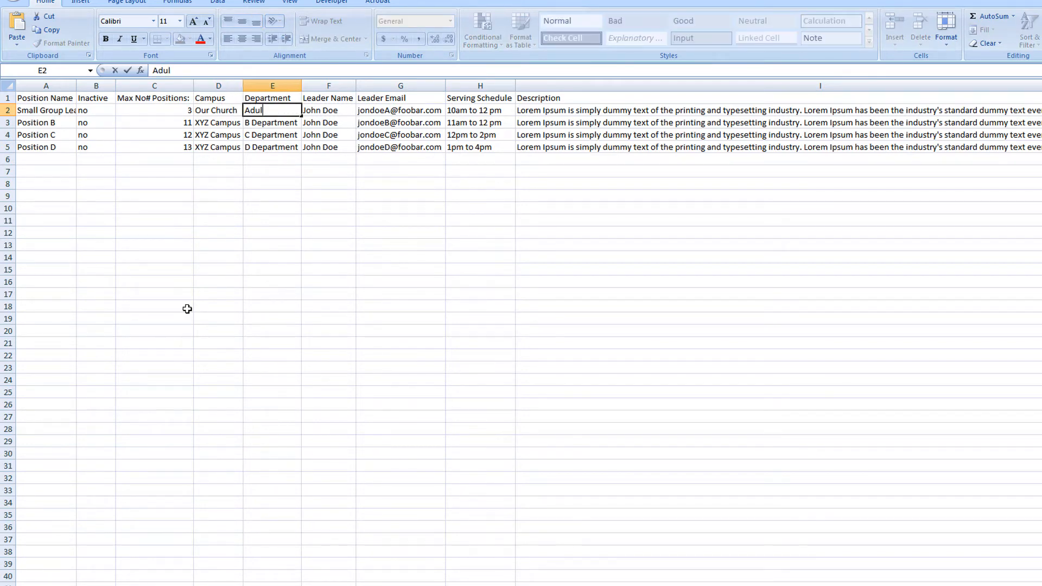
text(t Ministries)
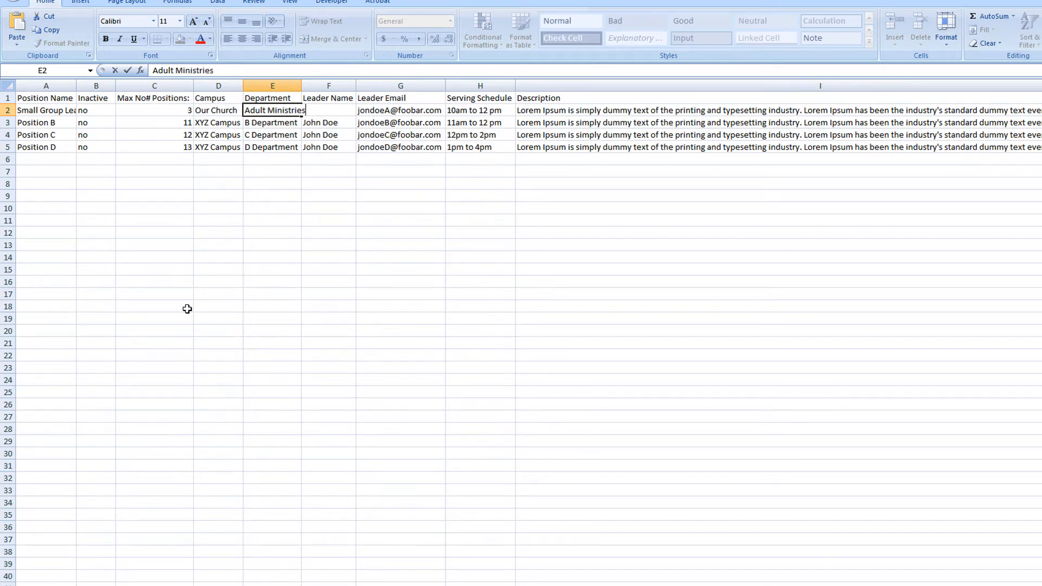
key(Tab)
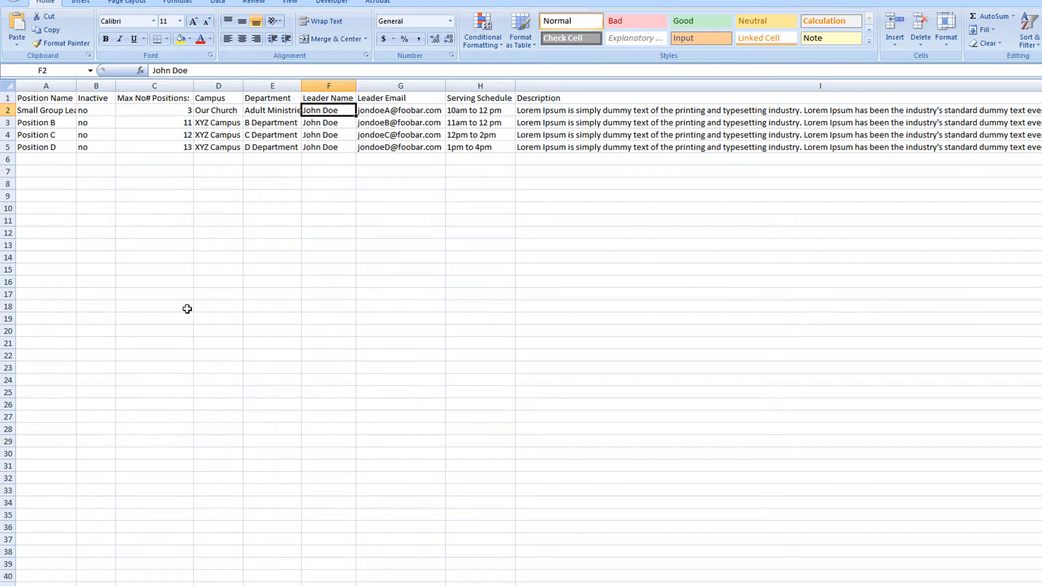
Step: Set the serving schedule in the Small Group Leader row to Tuesdays at 7pm, skipping the leader name and email
key(Tab)
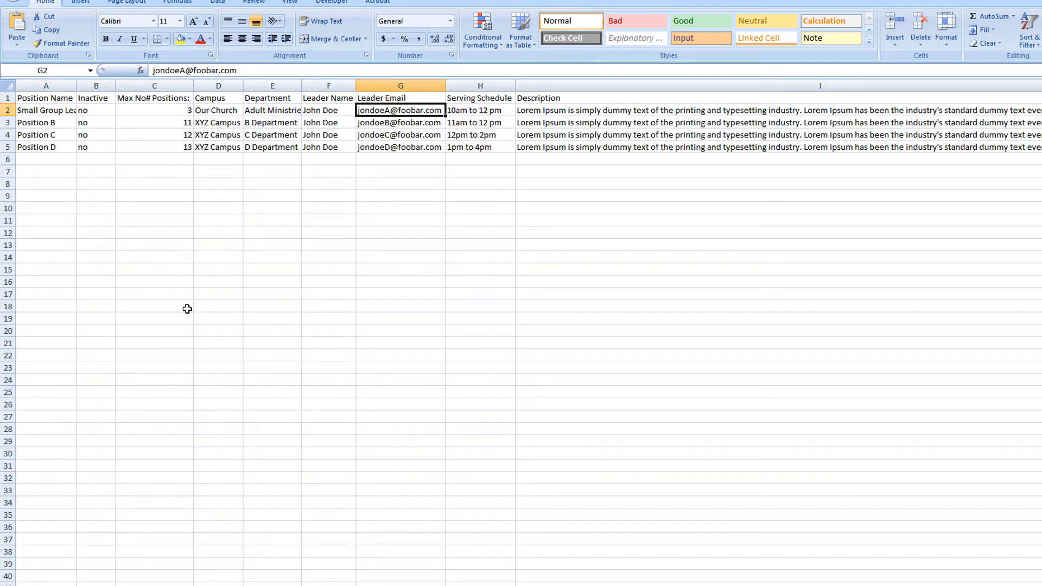
key(Right)
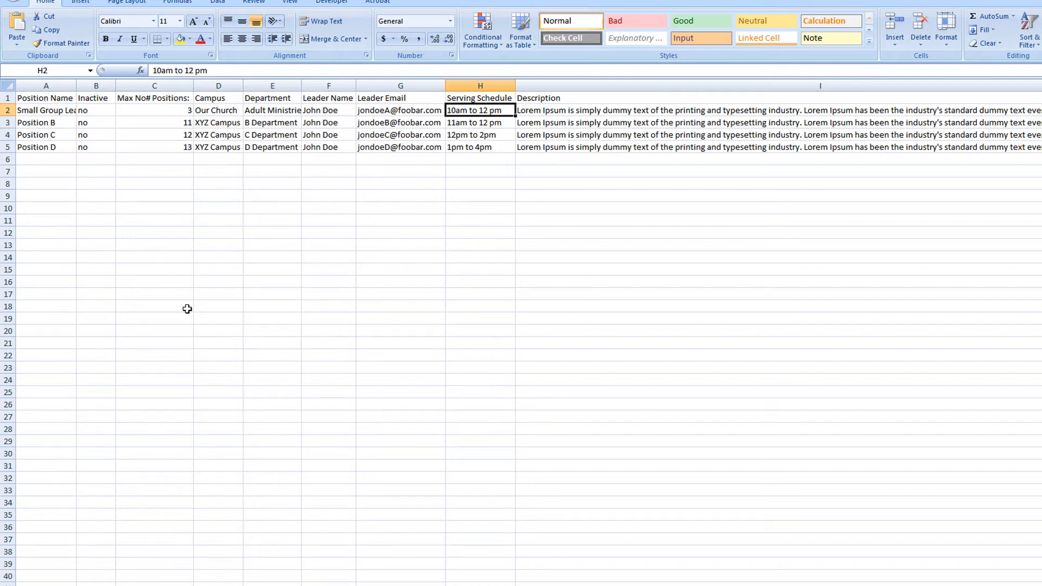
text(Tues)
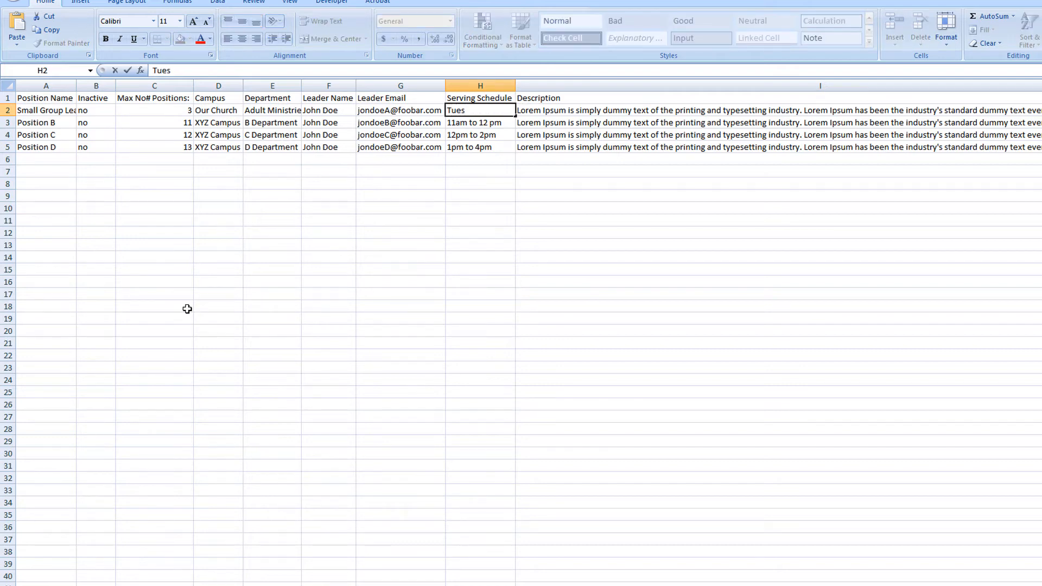
text(days at 7pm)
key(Tab)
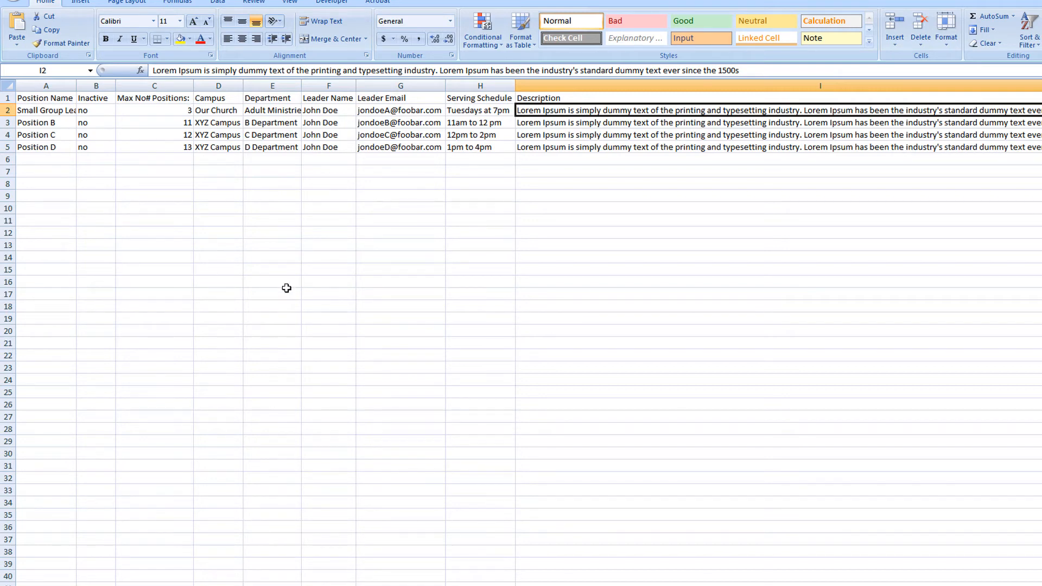
click(38, 134)
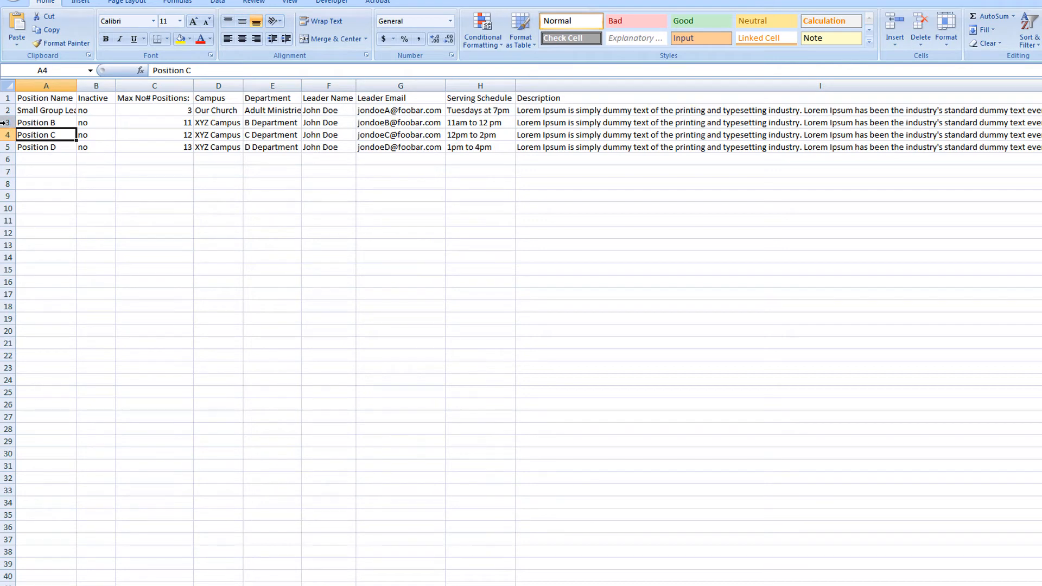
drag(8, 110, 8, 412)
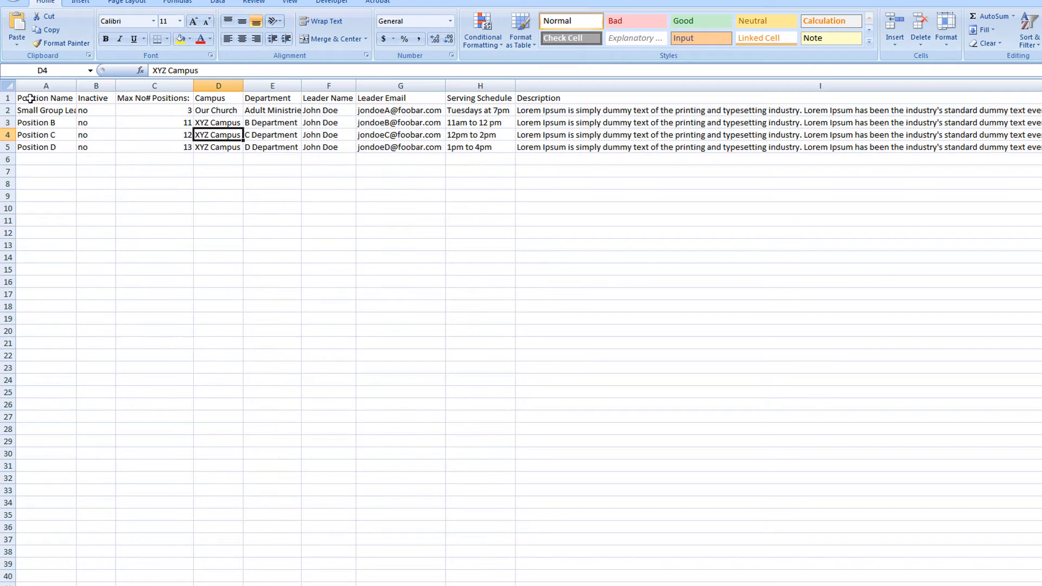
drag(23, 100, 533, 94)
click(40, 160)
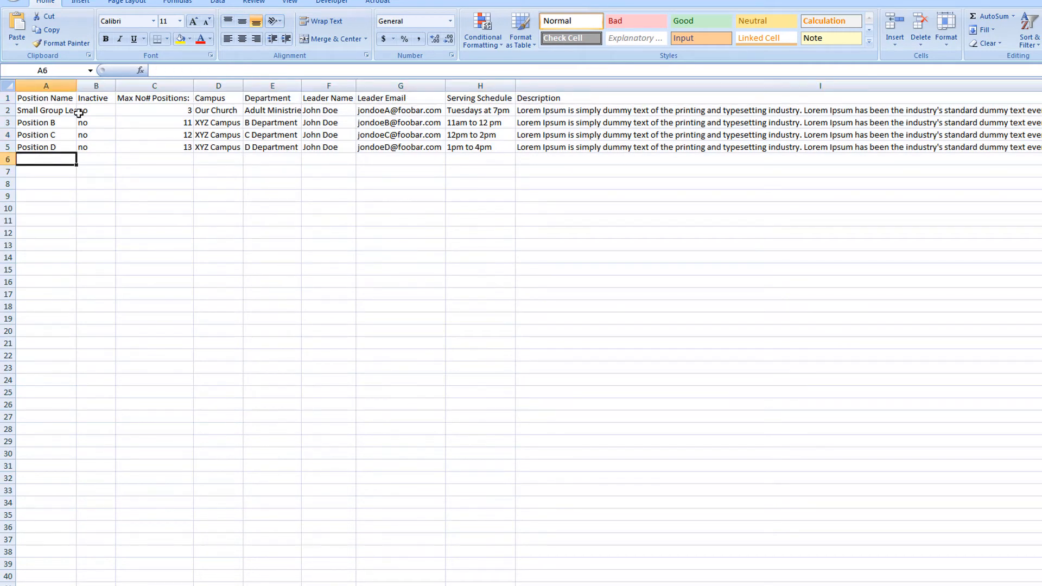
Step: Save the positions spreadsheet, switch to ServeWire VES and import the CSV file on the Positions page
click(19, 2)
click(39, 97)
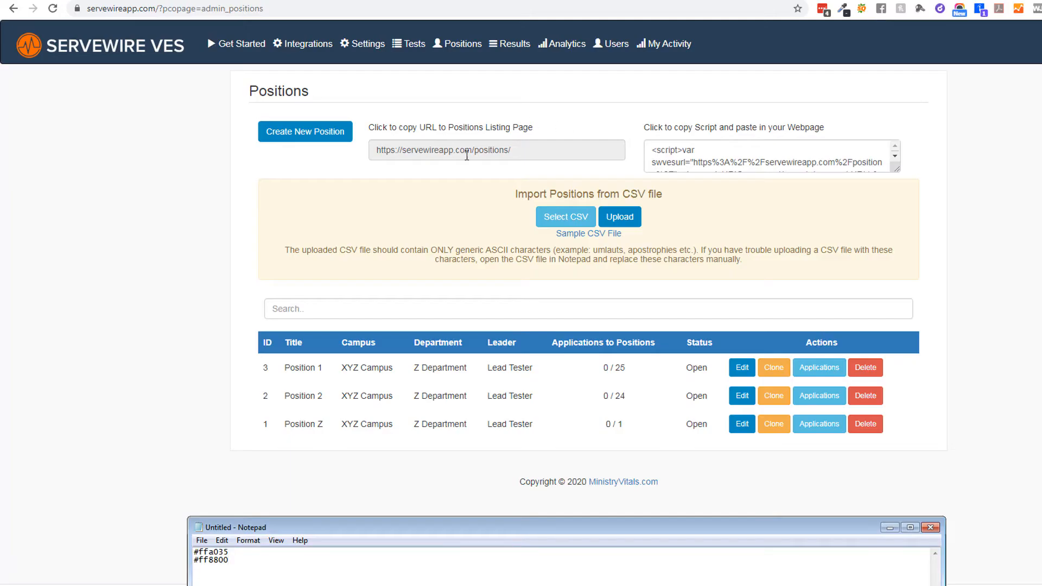
click(559, 225)
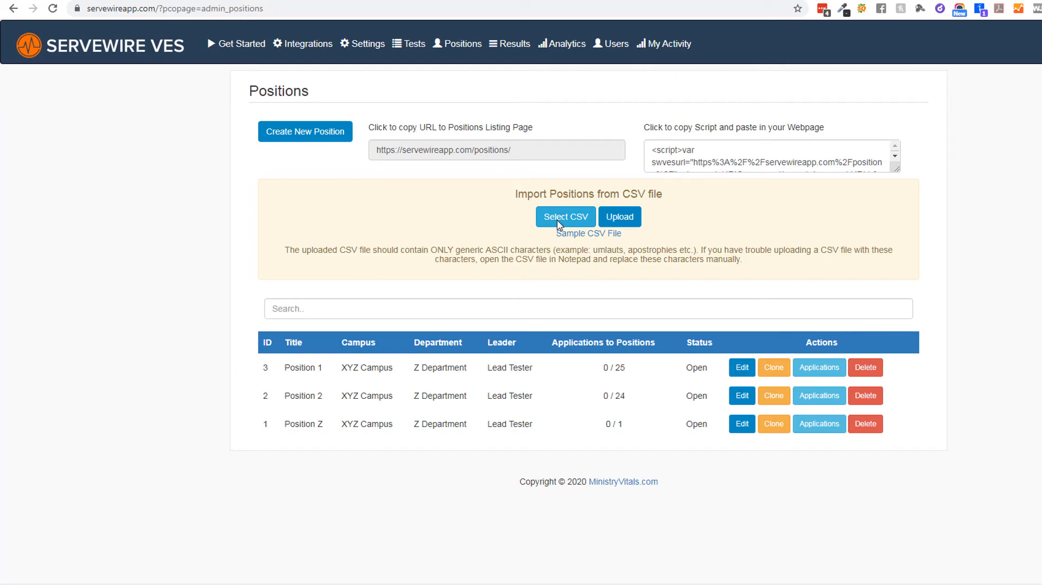
click(559, 224)
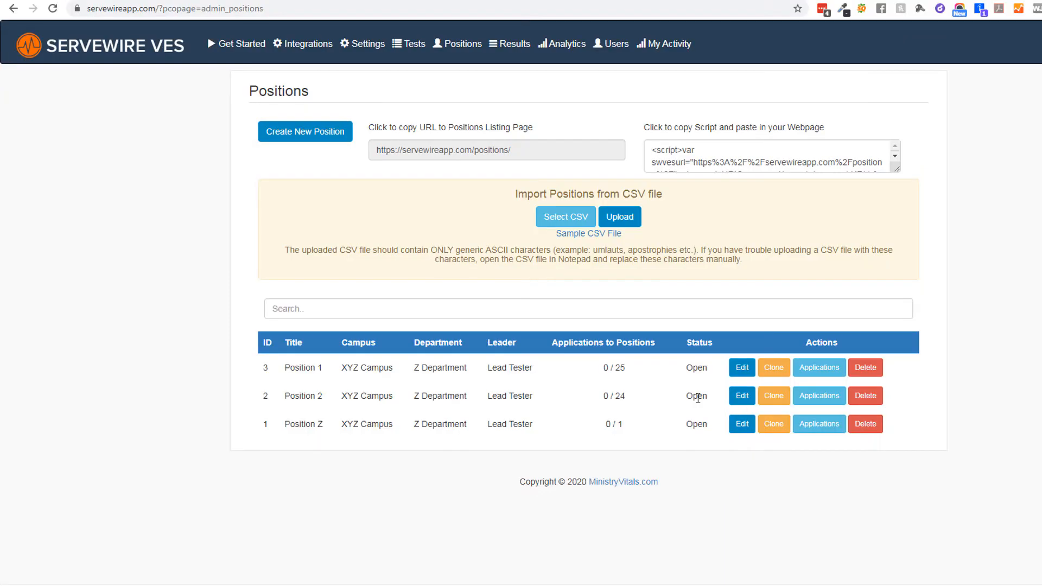
click(619, 218)
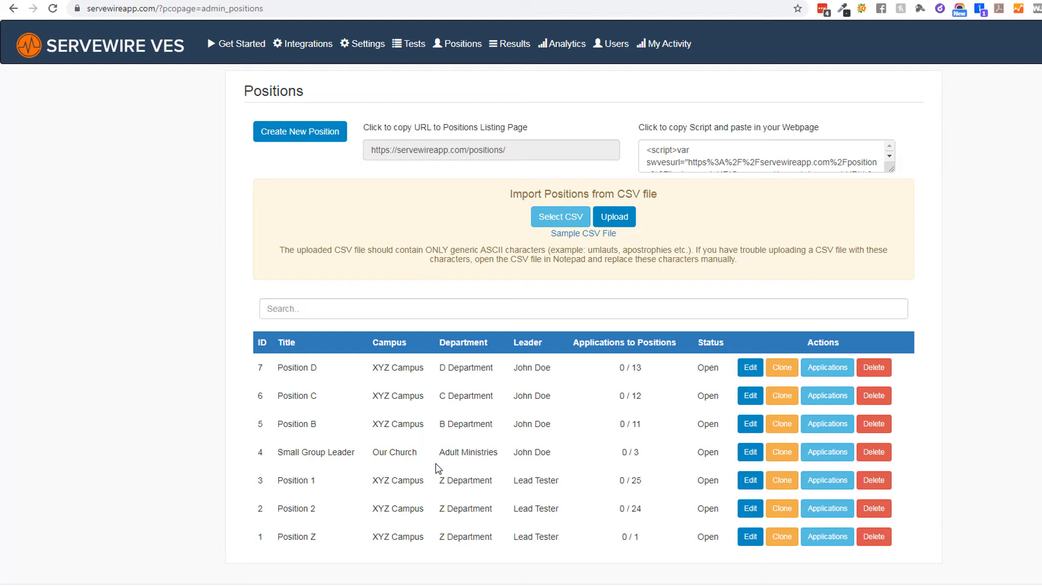
Step: Open the Small Group Leader position's qualifications for editing and choose new-survey as the linked test
click(751, 455)
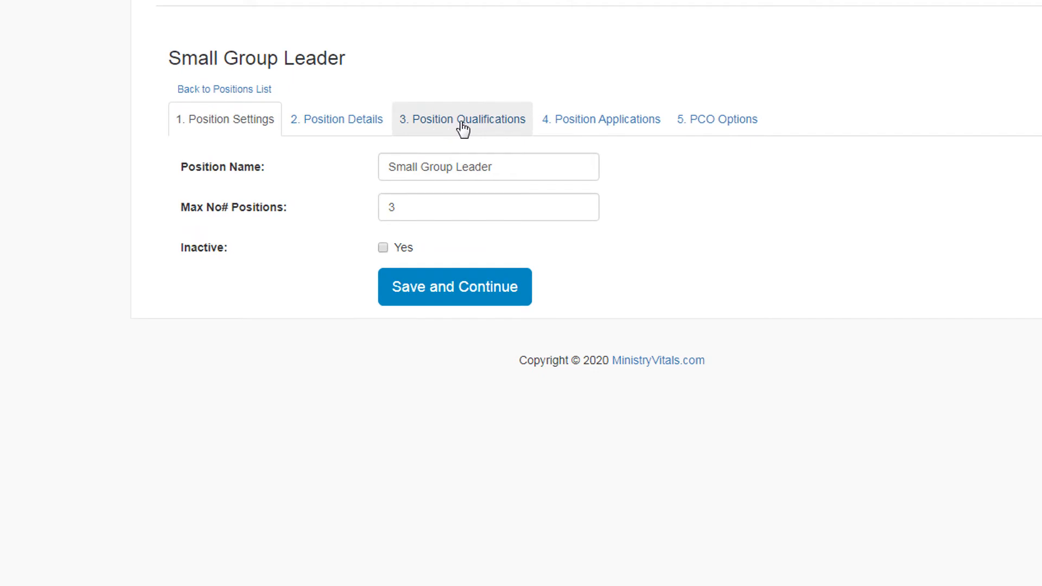
click(465, 122)
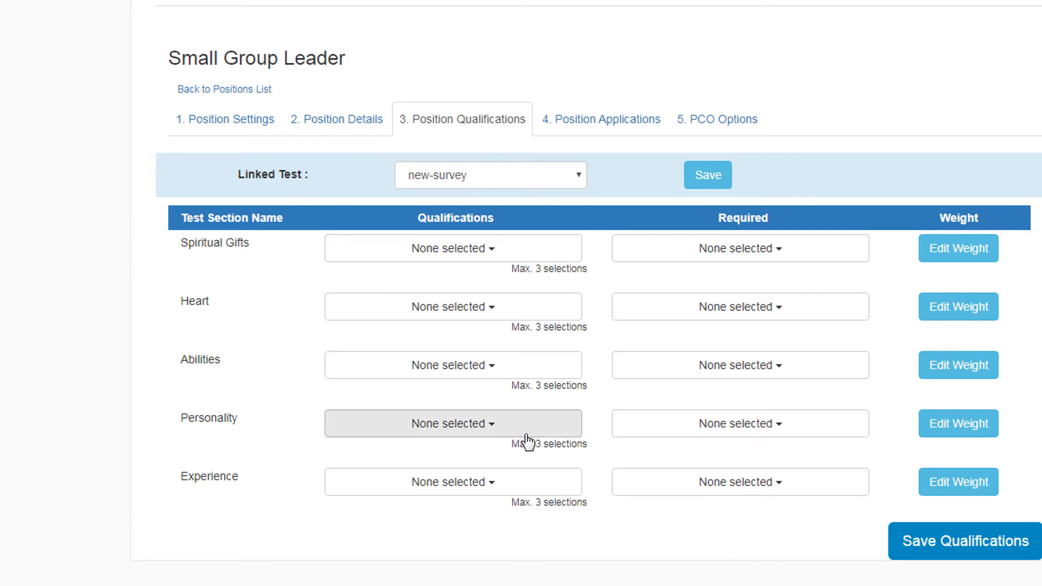
click(467, 182)
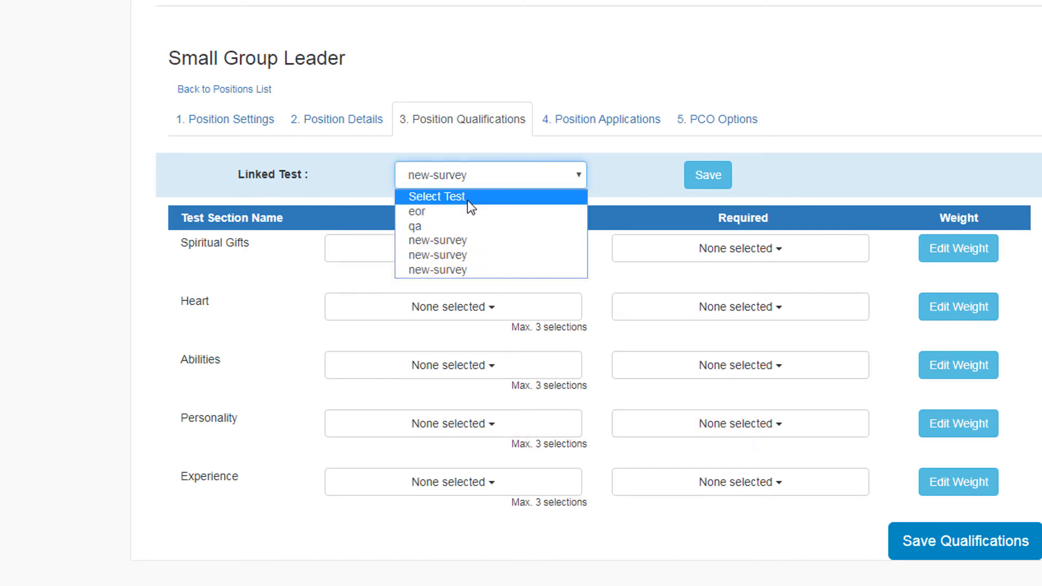
click(456, 240)
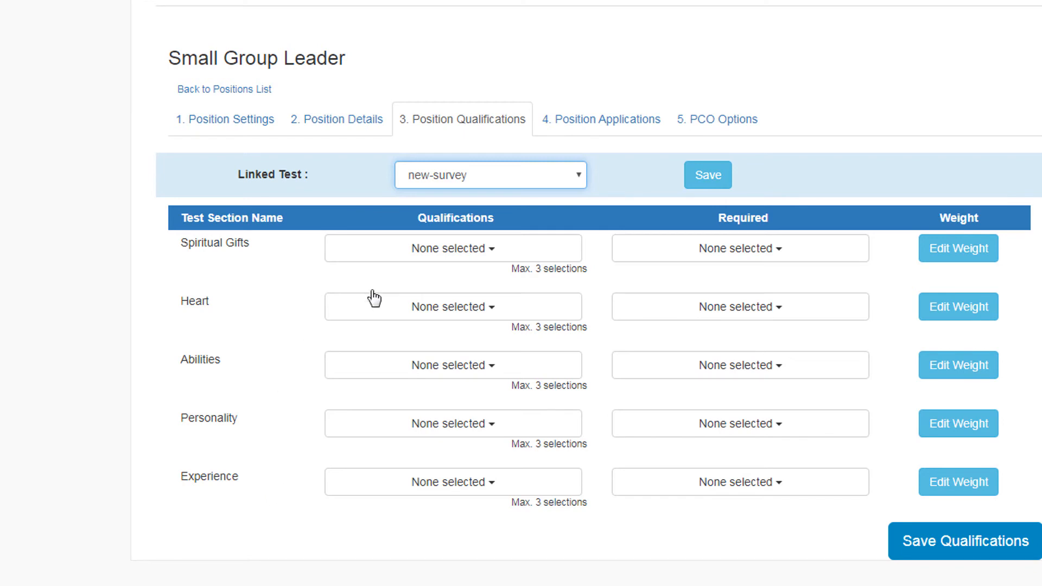
Step: Choose Leadership, Shepherding and Teaching as Spiritual Gifts qualifications, and view which of them can be made required
click(488, 251)
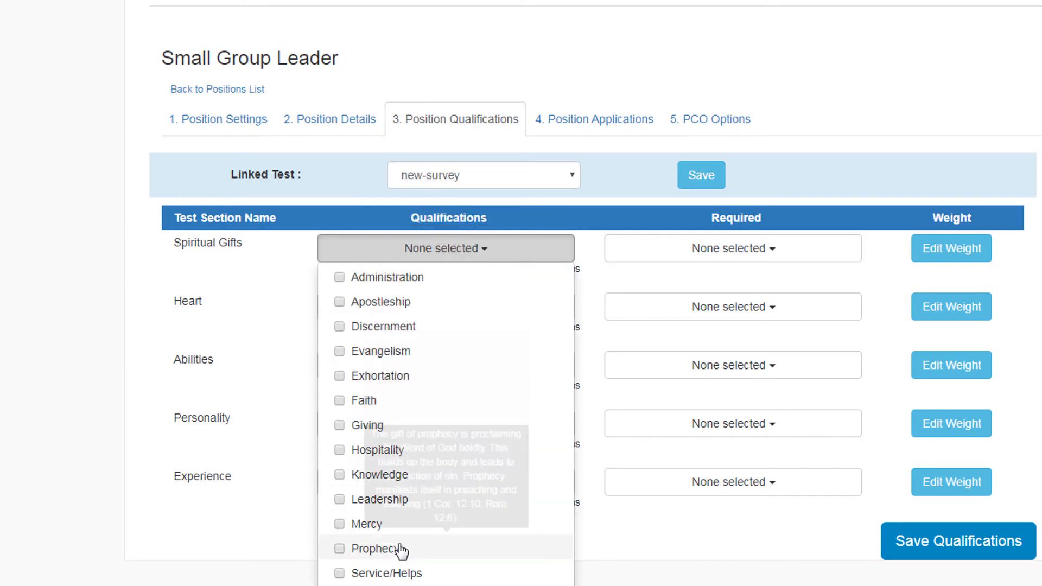
click(340, 499)
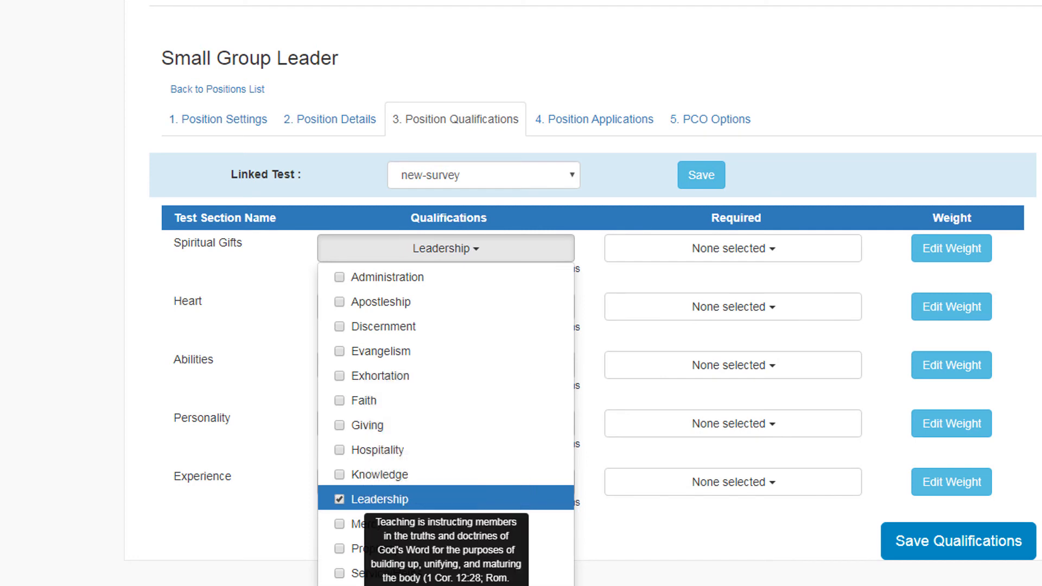
click(543, 585)
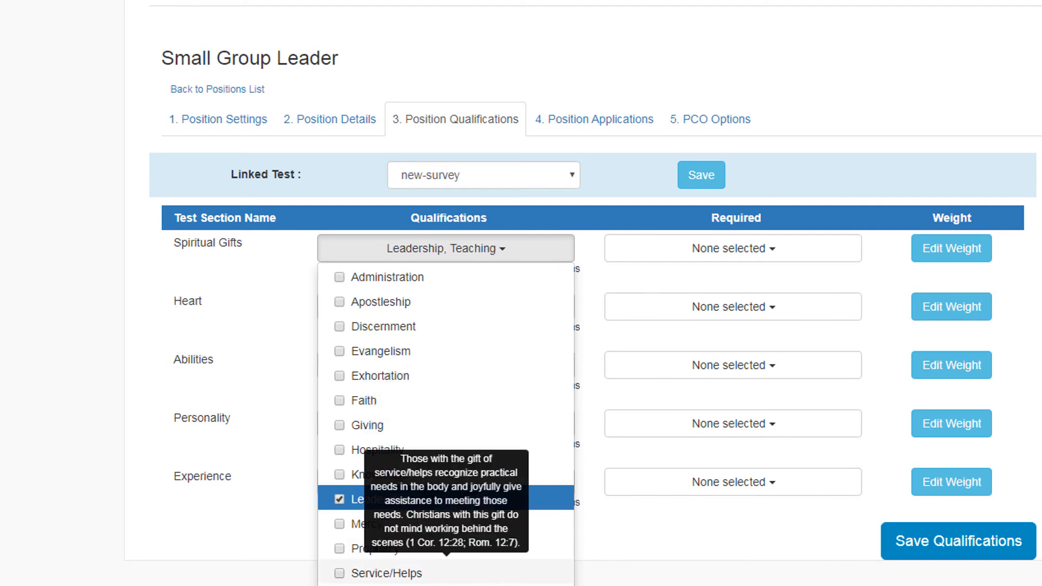
click(446, 585)
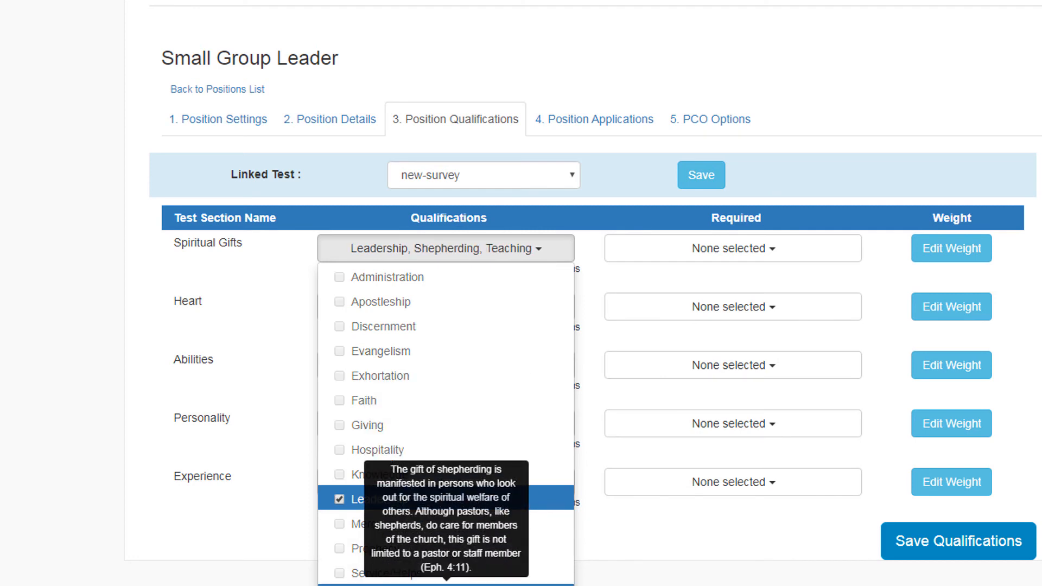
click(752, 255)
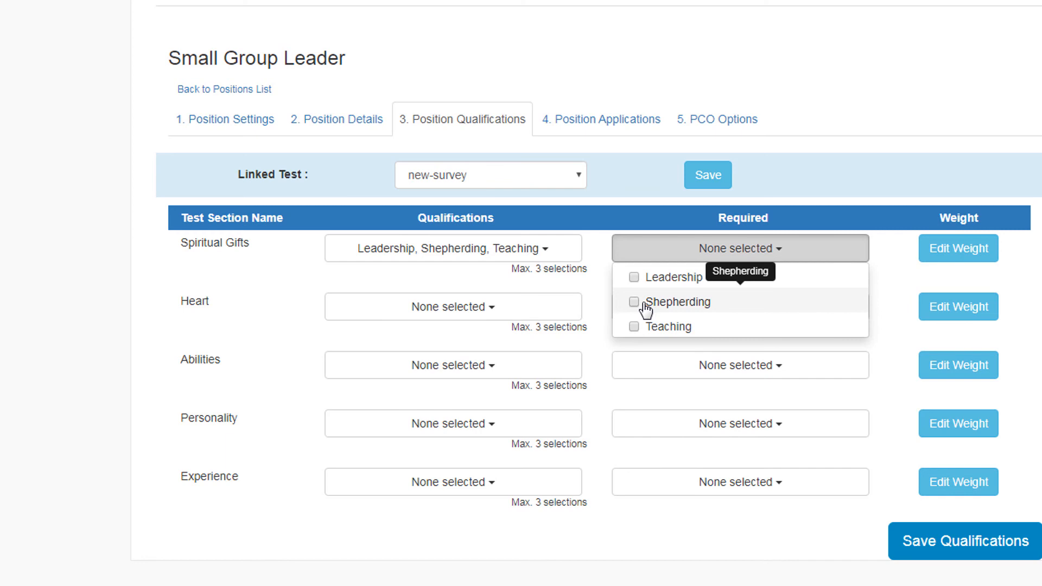
Step: Weight the Spiritual Gifts qualifications 9 for Leadership, 7 for Shepherding and 6 for Teaching, and save the position's qualifications
click(950, 255)
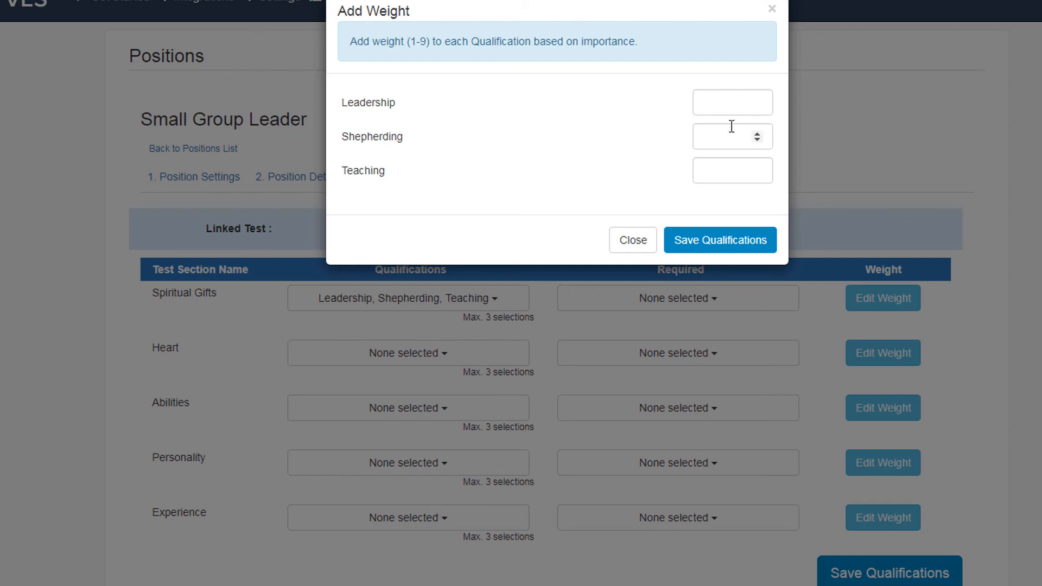
click(724, 102)
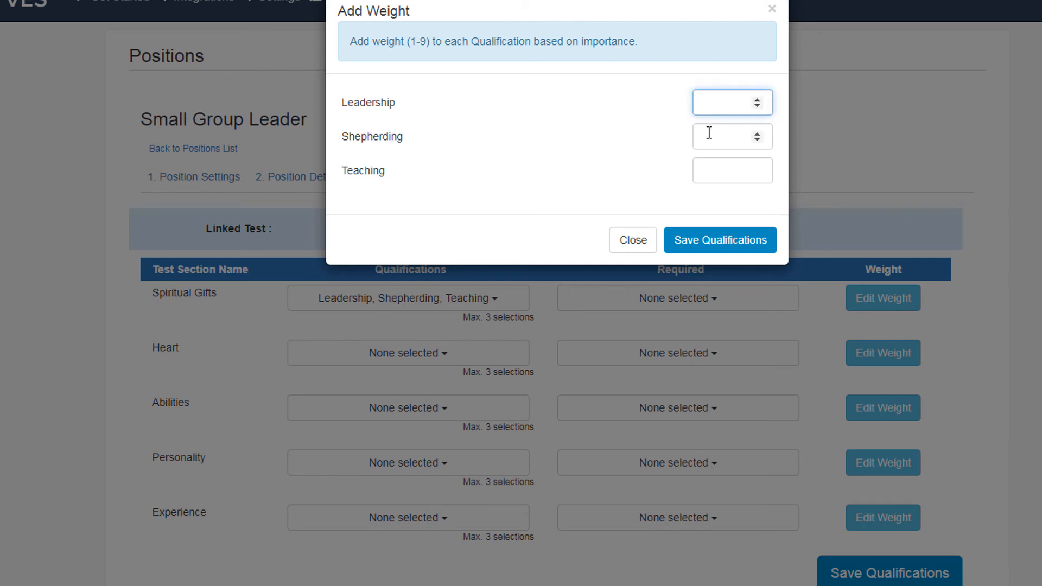
text(9)
click(701, 135)
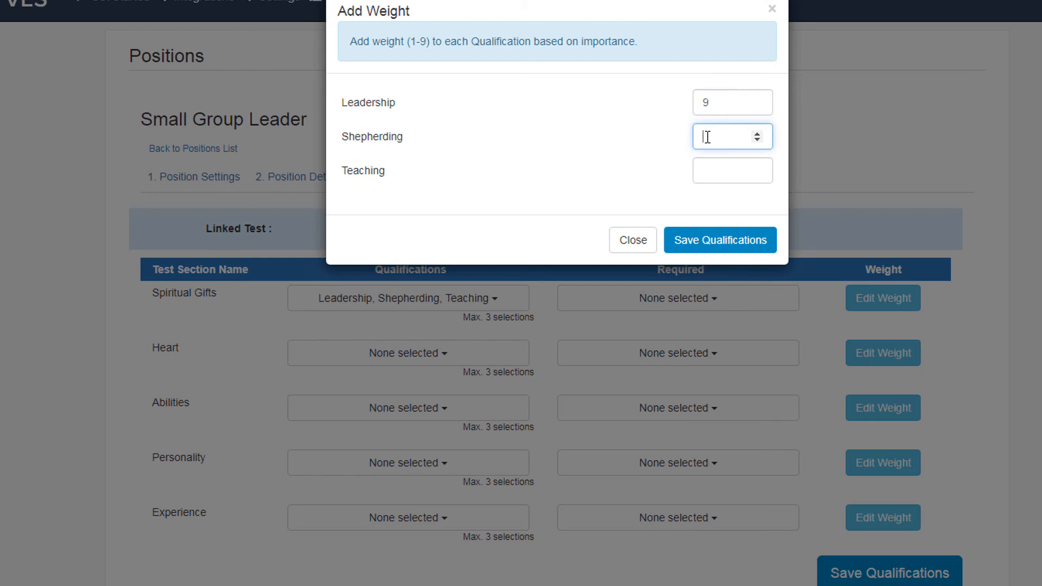
text(7)
click(715, 169)
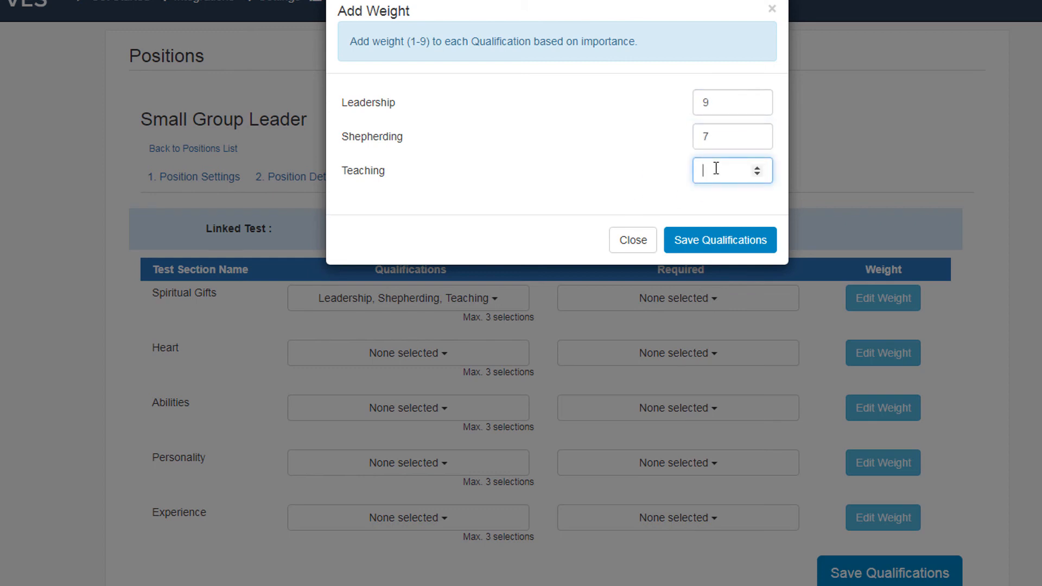
text(1)
key(BackSpace)
text(6)
click(695, 245)
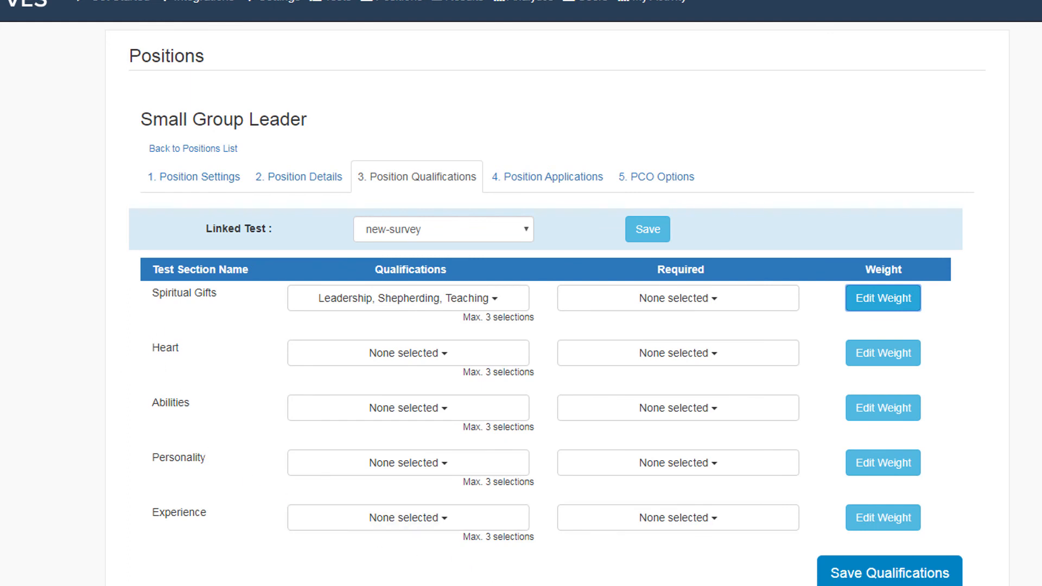
click(879, 580)
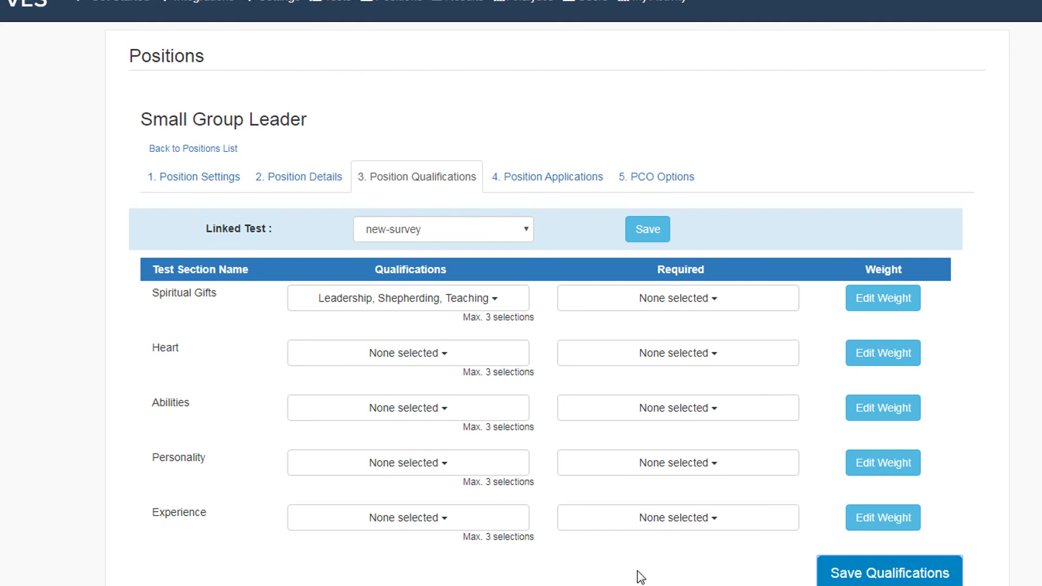